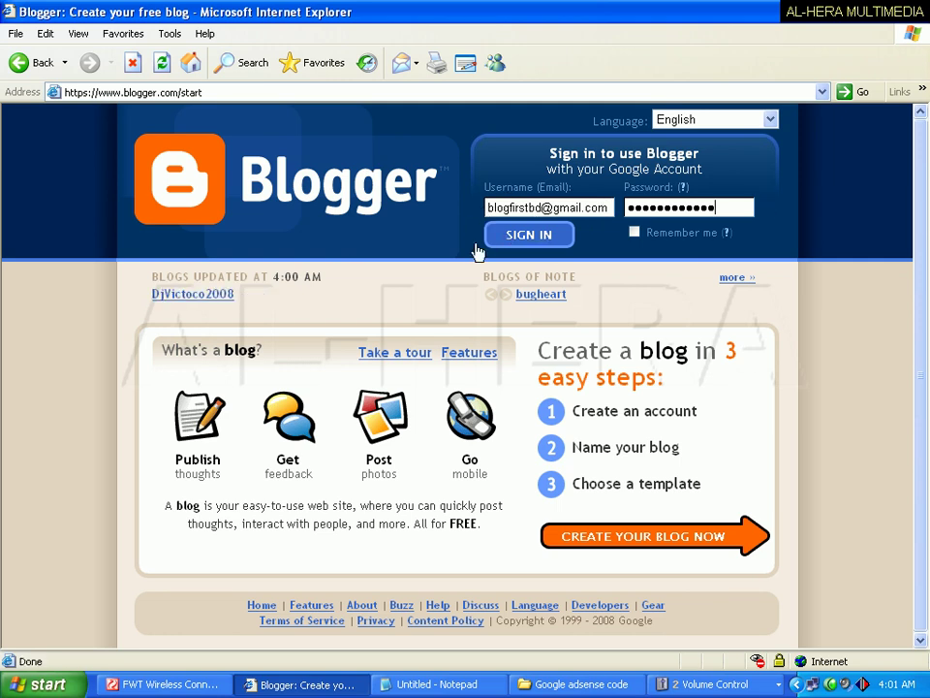
Sign in to Blogger with the credentials already filled in and agree to leave the secure connection.
click(523, 241)
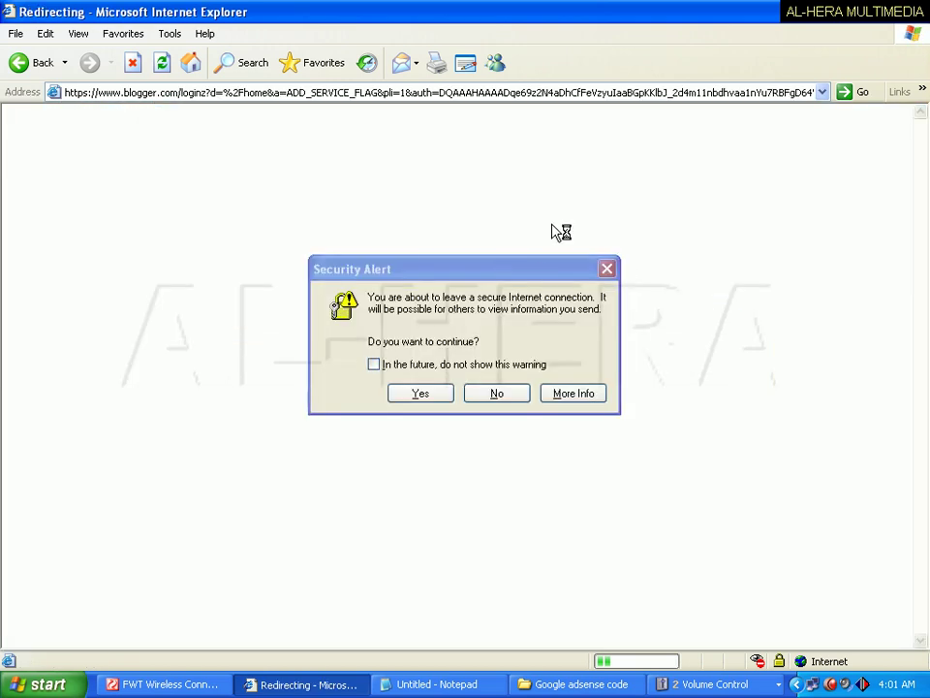
drag(420, 275, 439, 263)
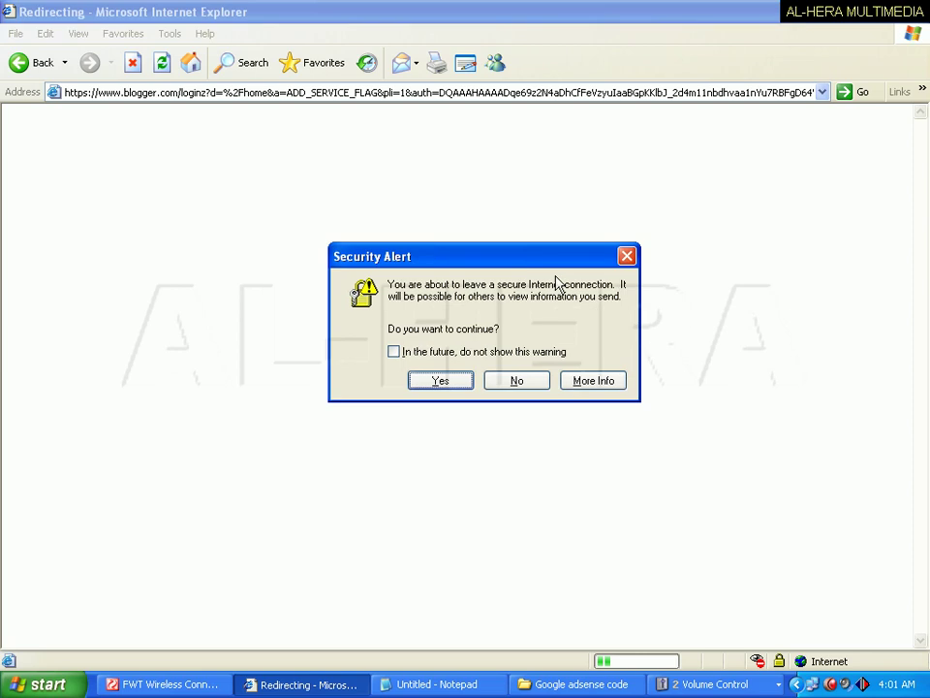
click(441, 380)
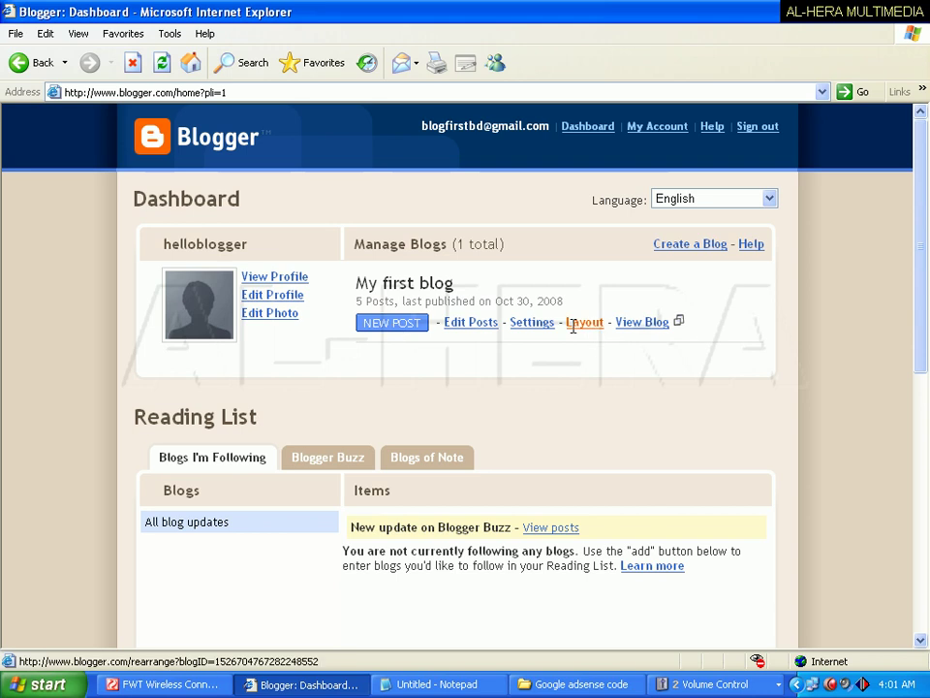
Start a new post titled "Welcome to our Islamic site" and write its body text, beginning "Allah is almighty. Hazrat muhammad (s) is our prophet.".
click(383, 326)
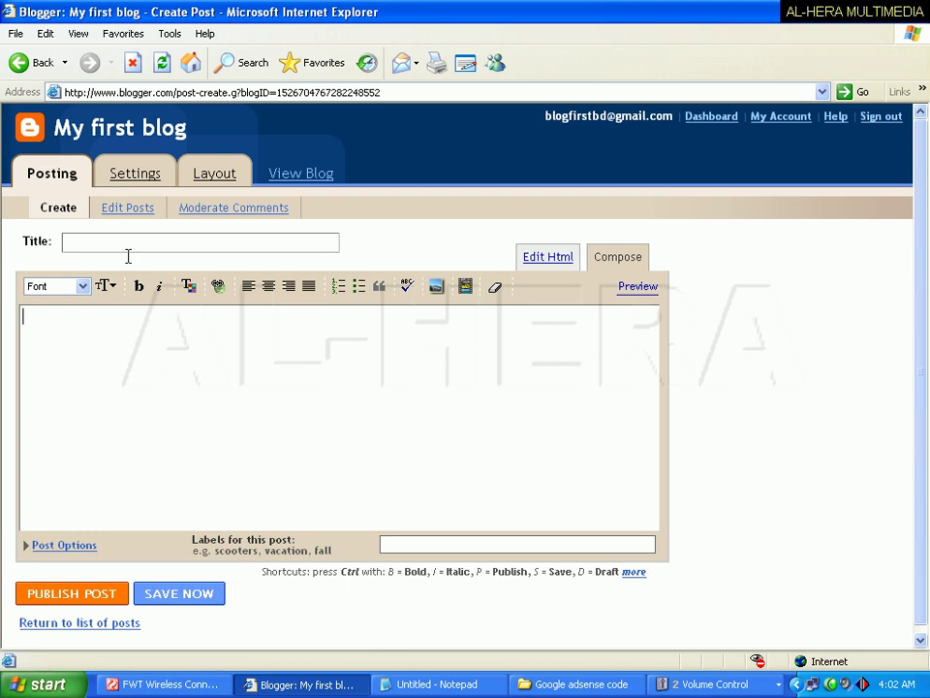
click(88, 335)
click(125, 245)
click(137, 353)
click(106, 242)
text(W)
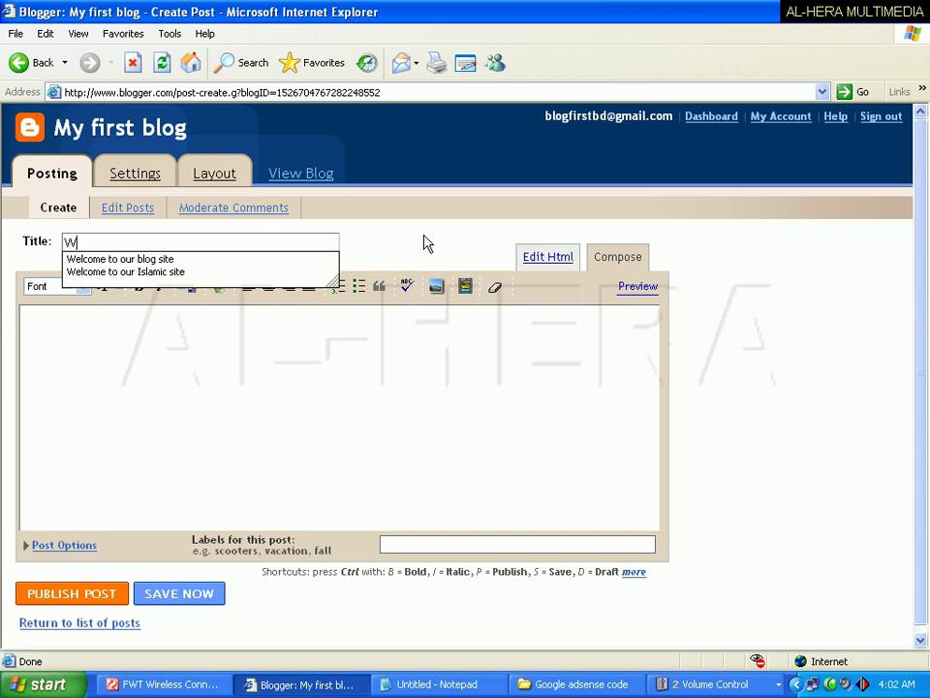
key(Down)
key(Down)
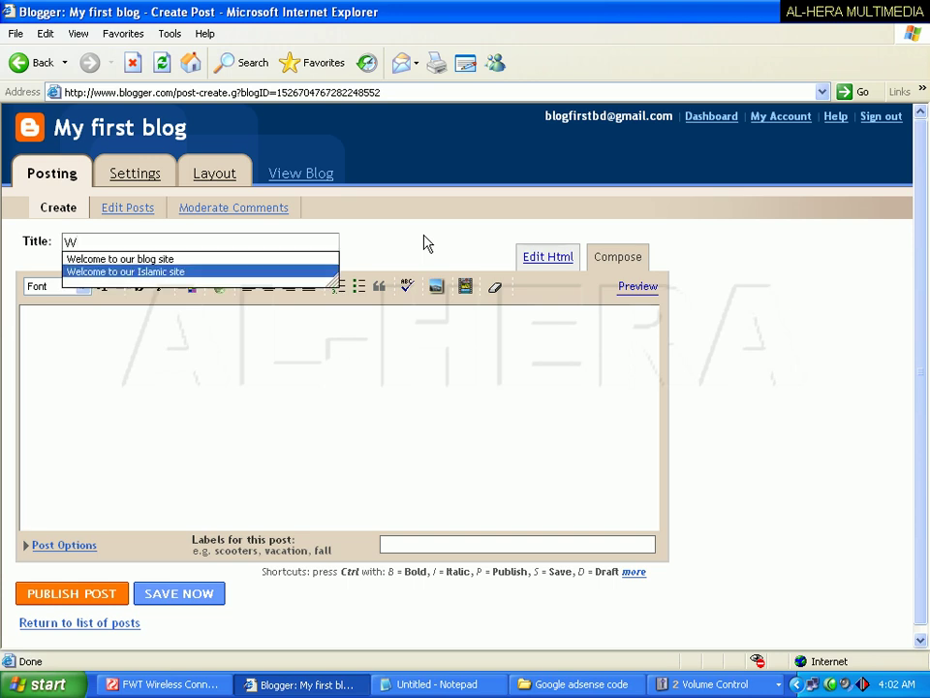
key(Return)
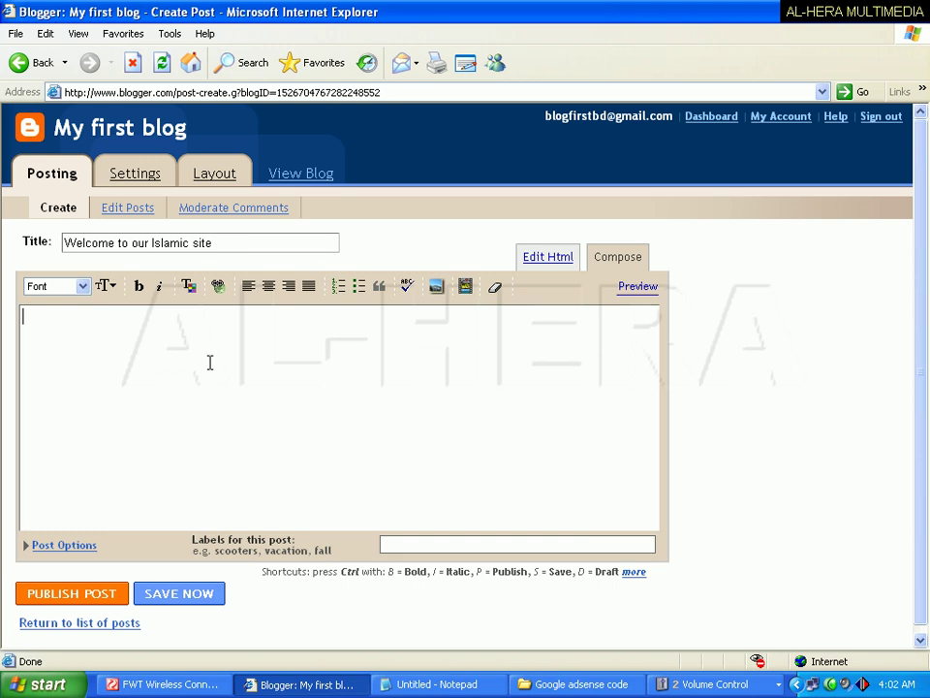
text(Allah is almighty. Hazrat muhammad (s) is our prophet. Al-Quran is our Holy book. Islam is complete code of life. Akirat is our destination.Man is mortal. life is test. namaj is the best exercise.)
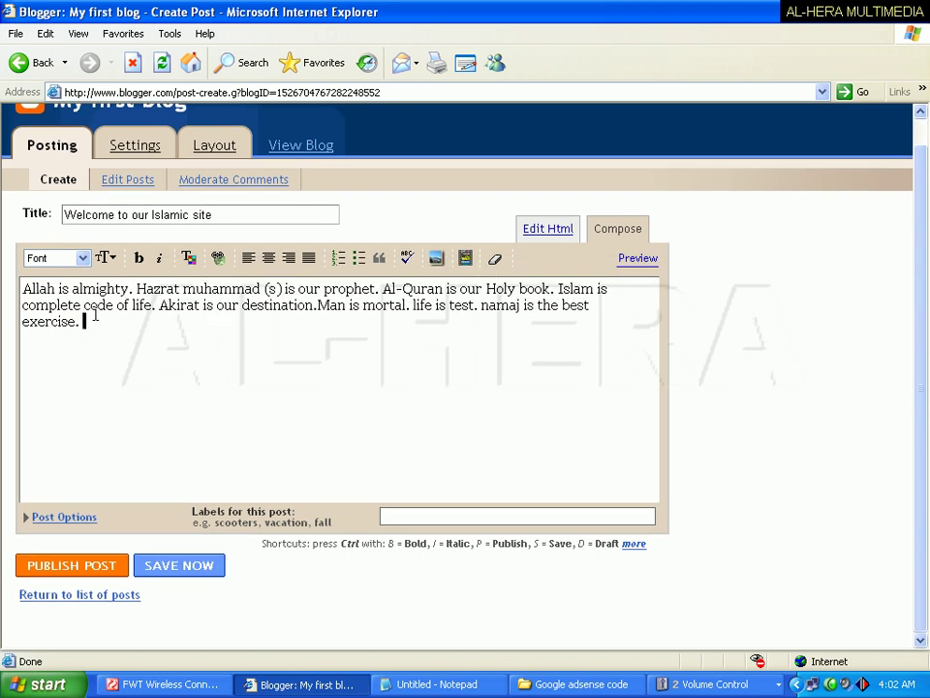
Format the whole body text of the post in Arial, bold and dark red.
key(ctrl+a)
click(174, 318)
drag(299, 374, 73, 289)
click(258, 388)
drag(185, 321, 53, 283)
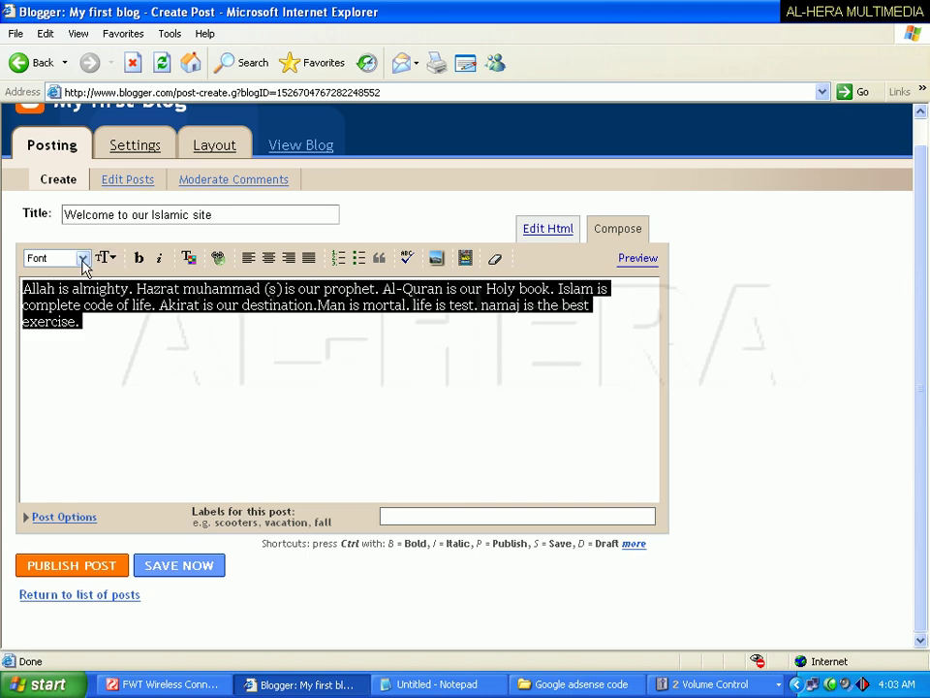
click(82, 258)
click(35, 287)
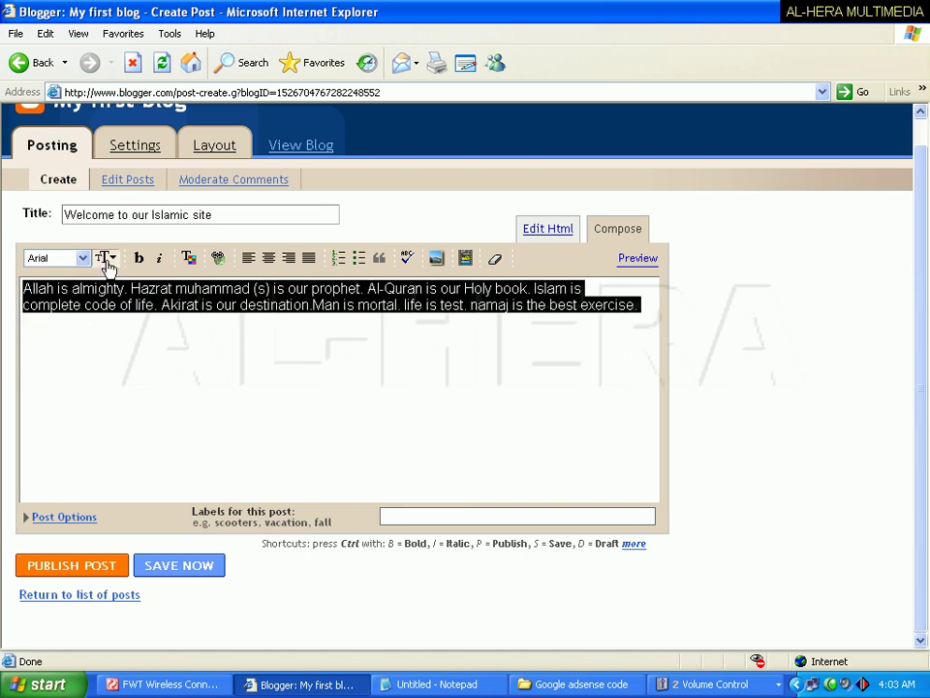
click(138, 259)
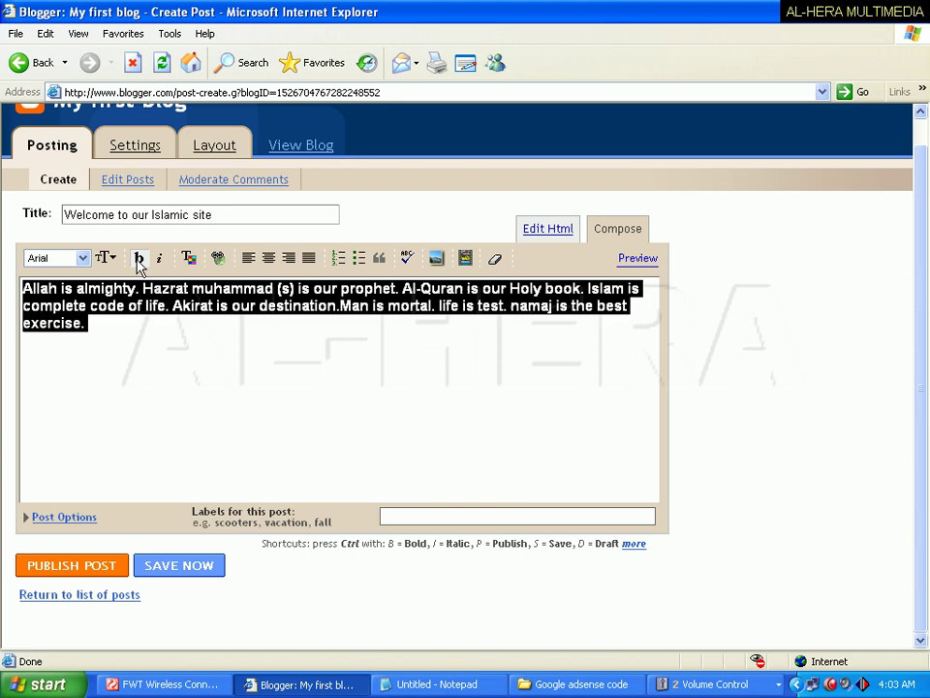
click(187, 259)
click(234, 297)
click(261, 327)
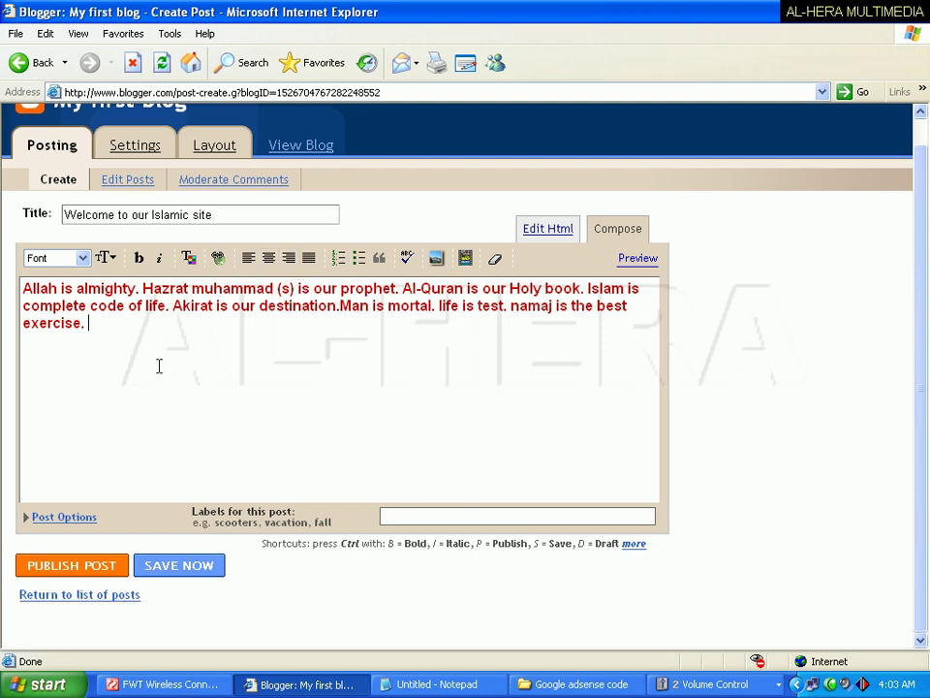
Select the whole body text of the post and apply full justification to it.
key(ctrl+a)
key(Right)
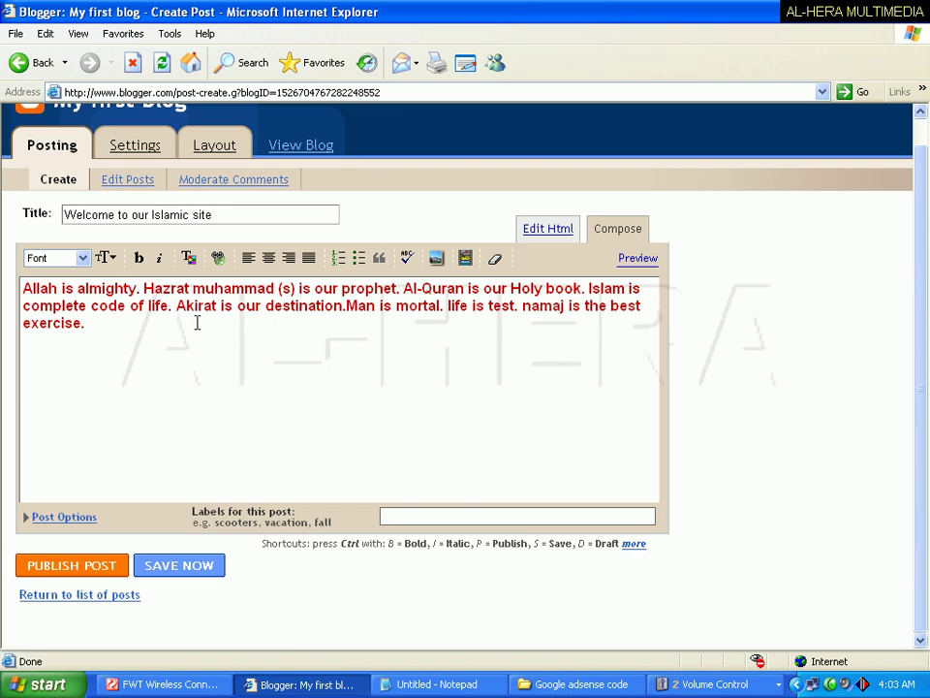
key(ctrl+a)
key(Right)
drag(195, 319, 58, 289)
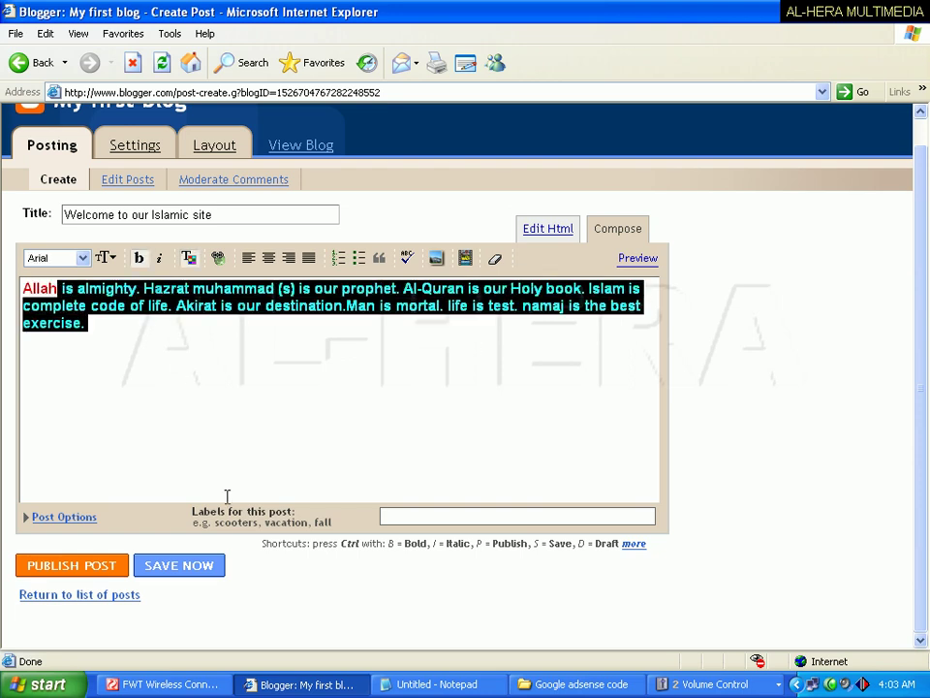
Save the "Welcome to our Islamic site" post and publish it to the blog.
click(184, 565)
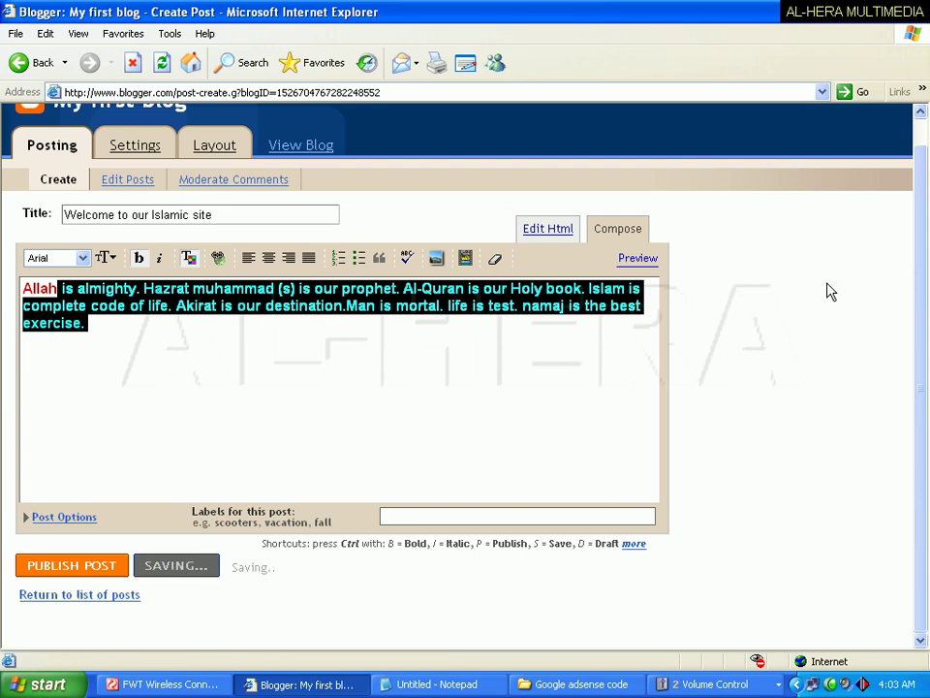
click(73, 570)
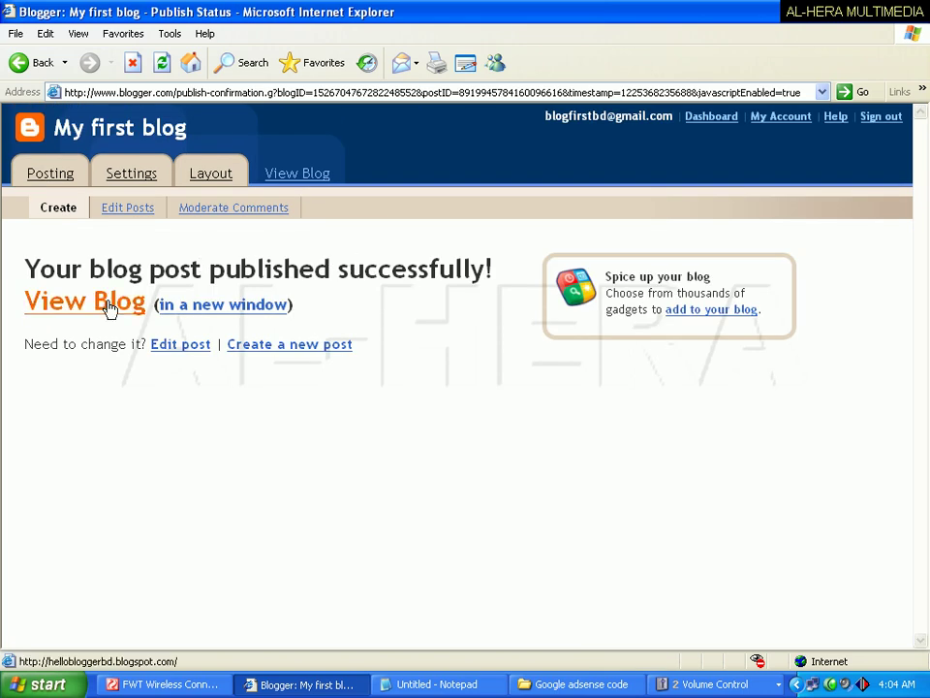
View the live blog and read through the text of the newly published "Welcome to our Islamic site" post.
click(271, 176)
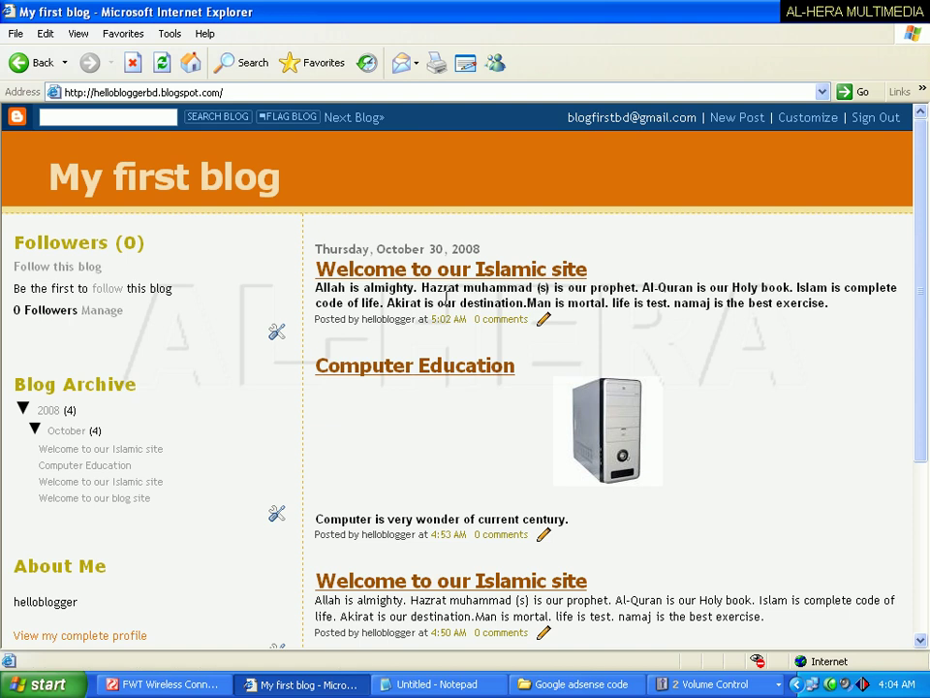
drag(342, 293, 644, 294)
click(601, 293)
scroll(926, 284, down, 1)
scroll(925, 284, up, 1)
drag(591, 288, 754, 303)
click(630, 304)
drag(525, 303, 669, 303)
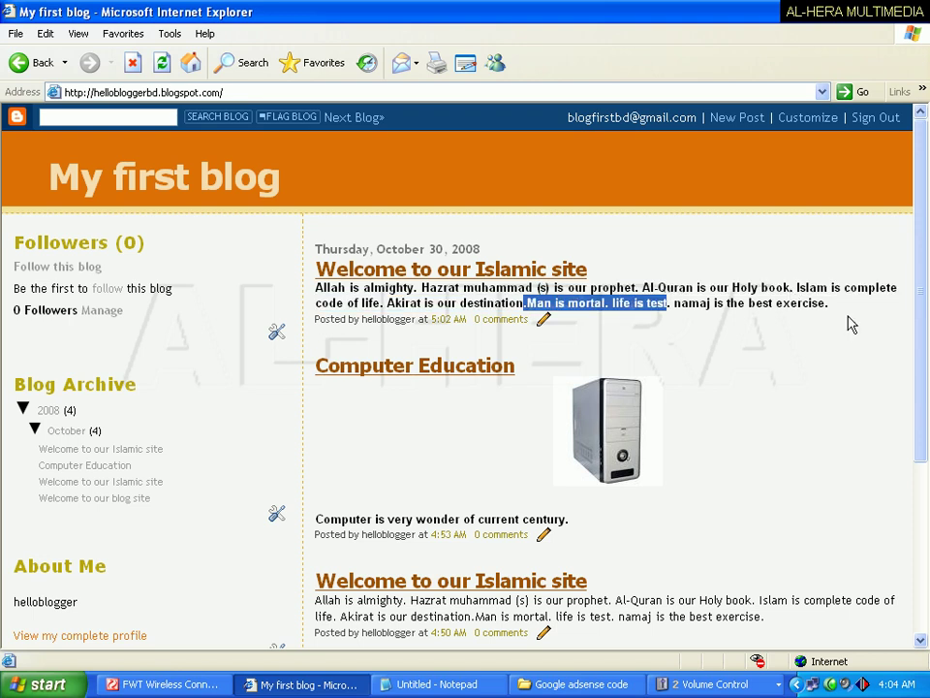
drag(830, 303, 316, 288)
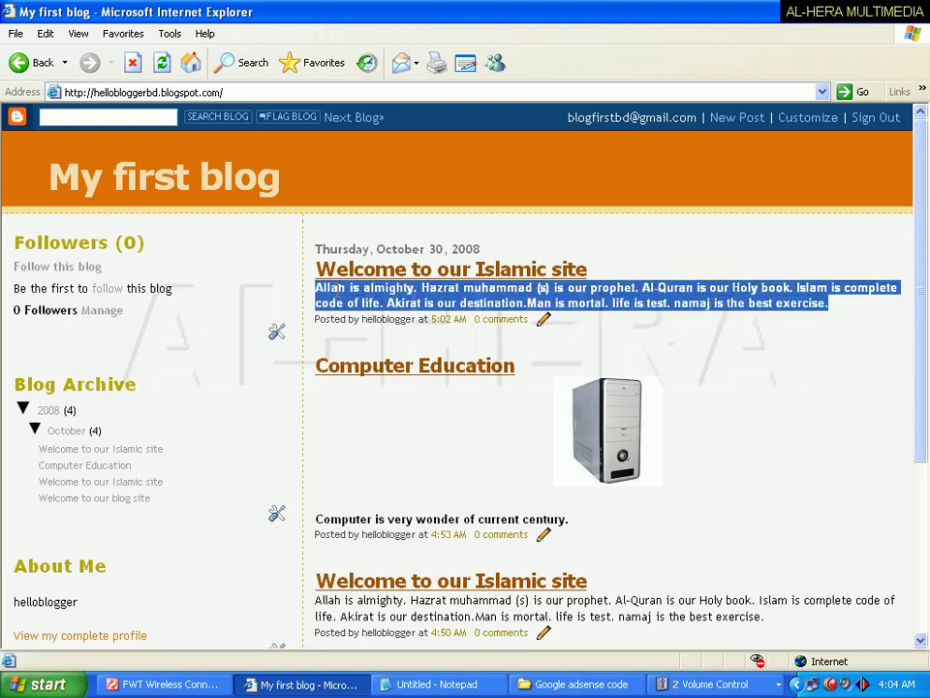
click(341, 288)
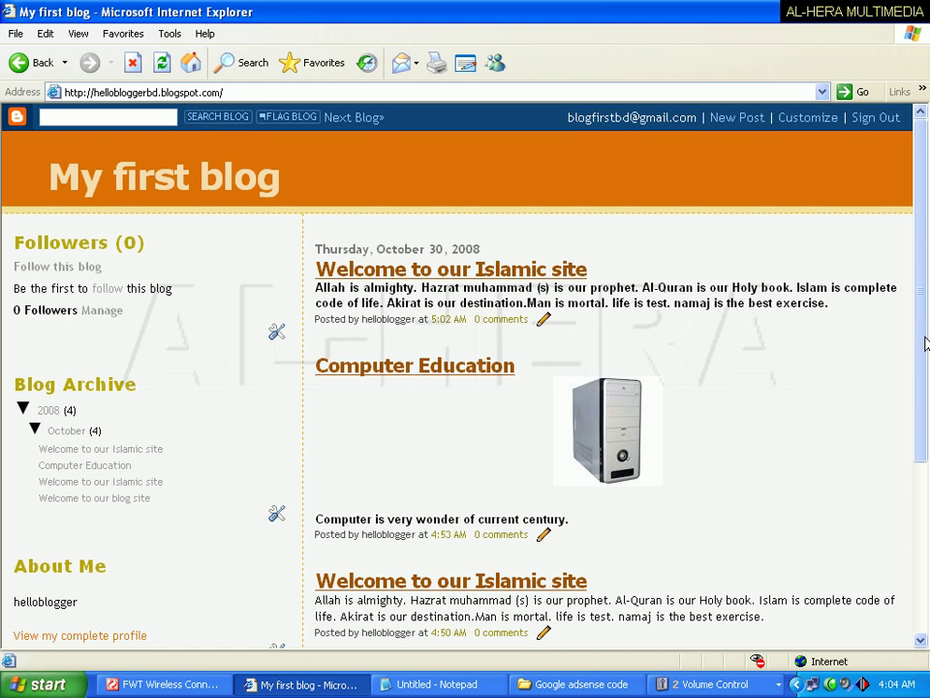
mouse_move(925, 343)
mouse_down()
mouse_move(927, 374)
mouse_move(926, 340)
mouse_up()
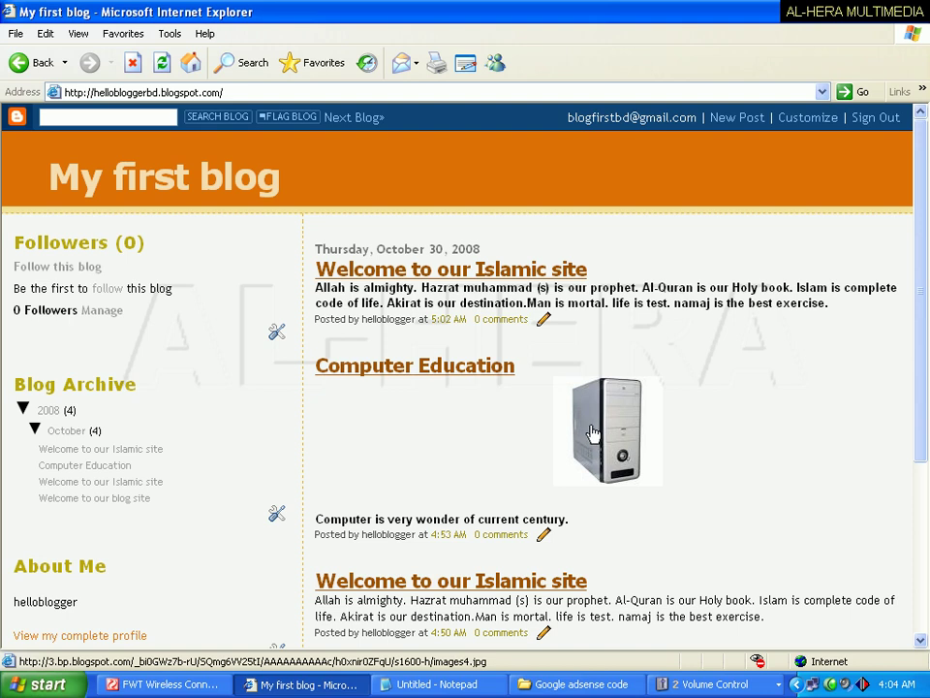
Return to the blog's management pages and start another post titled "Demand of IT professional".
click(797, 123)
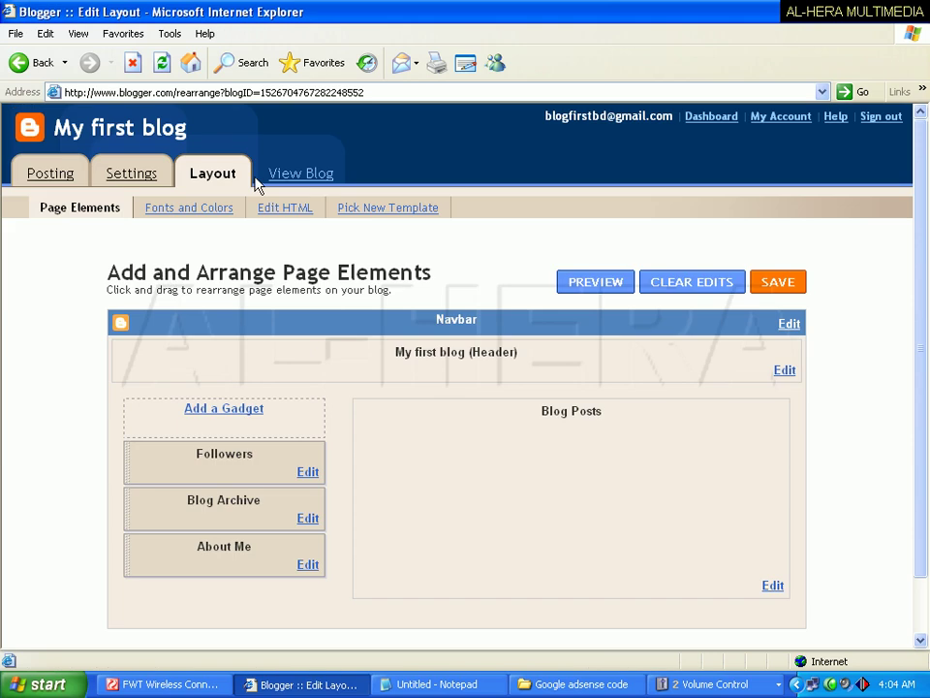
click(40, 177)
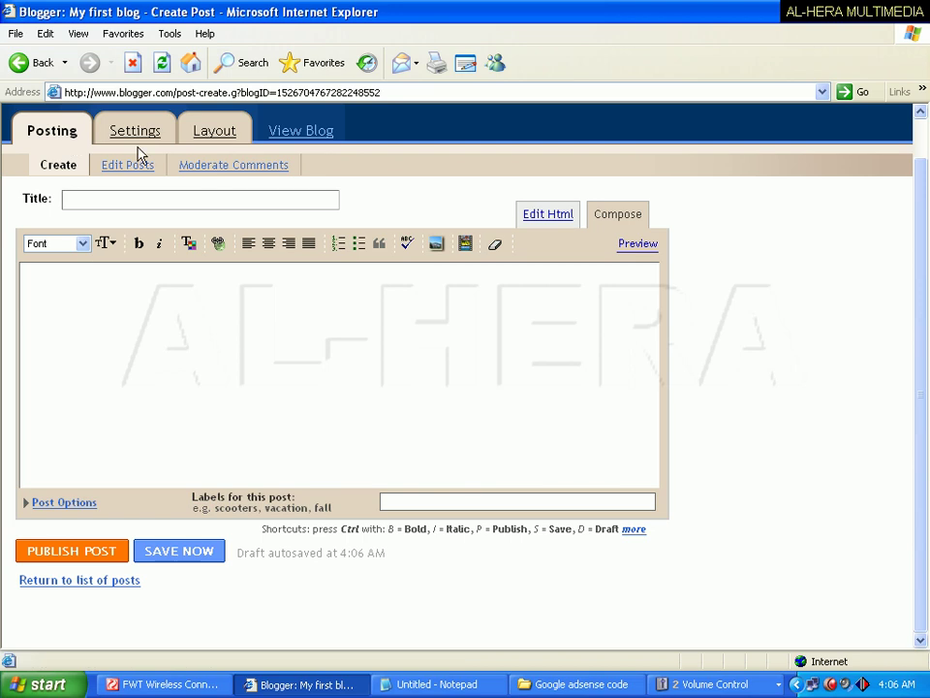
click(116, 201)
text(am)
key(BackSpace)
text(mand of IT pr)
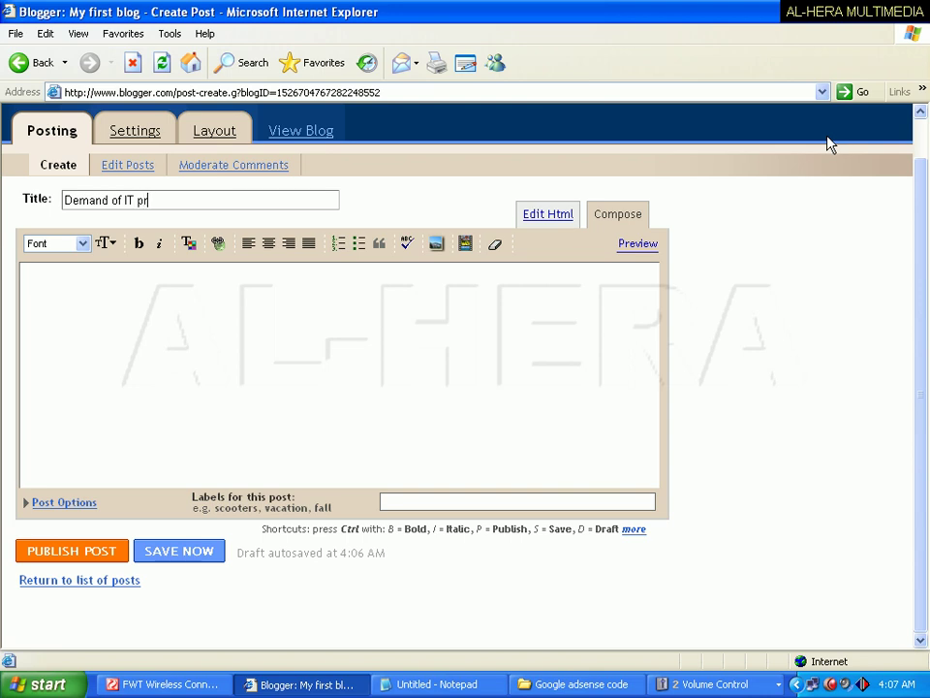
text(ofessial)
key(BackSpace)
key(BackSpace)
text(onal)
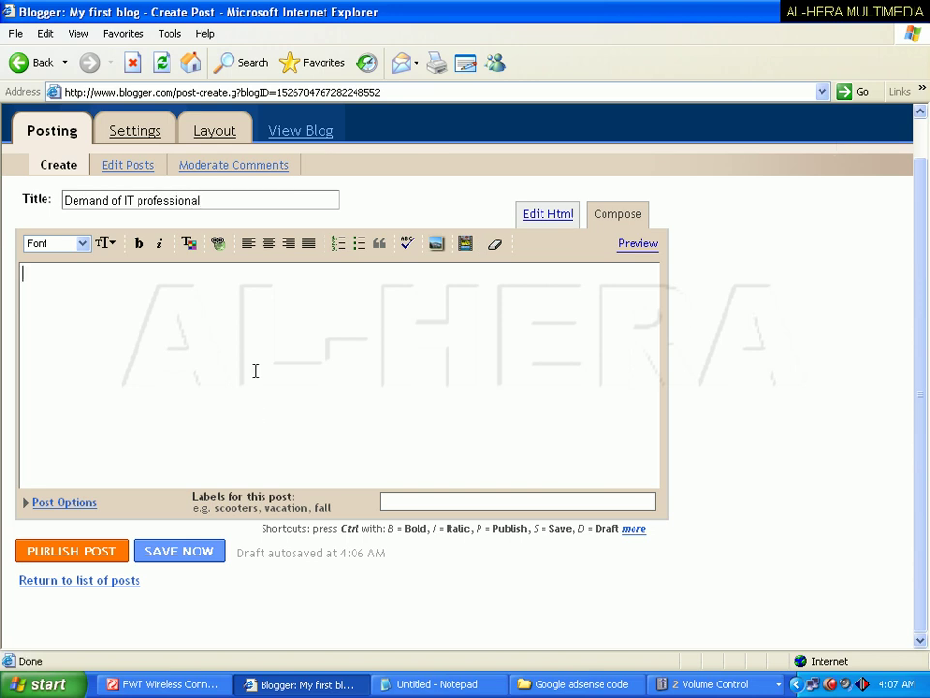
Write the body by repeating "You can build your carieer by computer education. The damand of IT professional increasing day by day." six times.
click(216, 316)
text(You can build your carieer by computer education. The damand of IT professional increasing day by day. You can build your carieer by computer education. The damand of IT professional increasing day by day. You can build your carieer by computer education. The damand of IT professional increasing day by day. You can build your carieer by computer education. The damand of IT professional increasing day by day. You can build your carieer by computer education. The damand of IT professional increasing day by day. You can build your carieer by computer education. The damand of IT professional increasing day by day.)
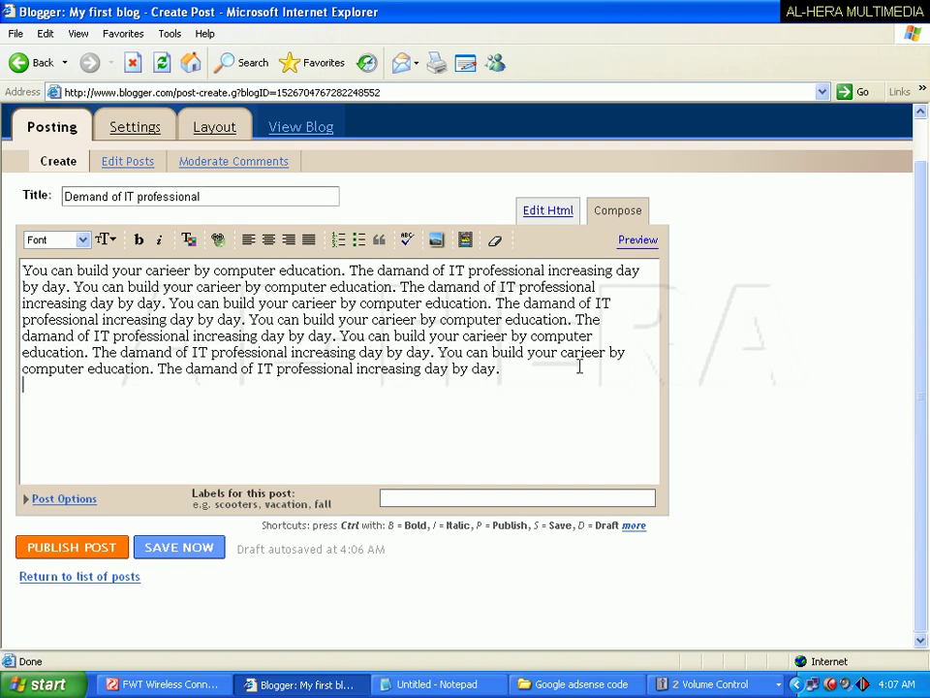
drag(579, 365, 184, 276)
click(184, 276)
click(500, 369)
Begin adding an image to the post and choose the file u24970652 from the Computer image folder.
click(436, 243)
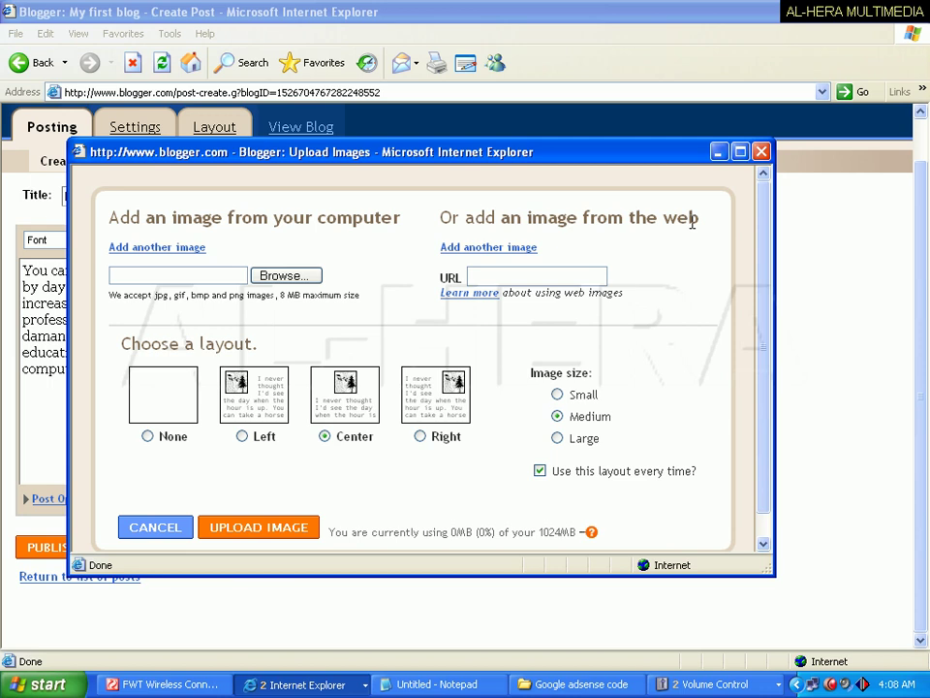
click(538, 275)
click(194, 248)
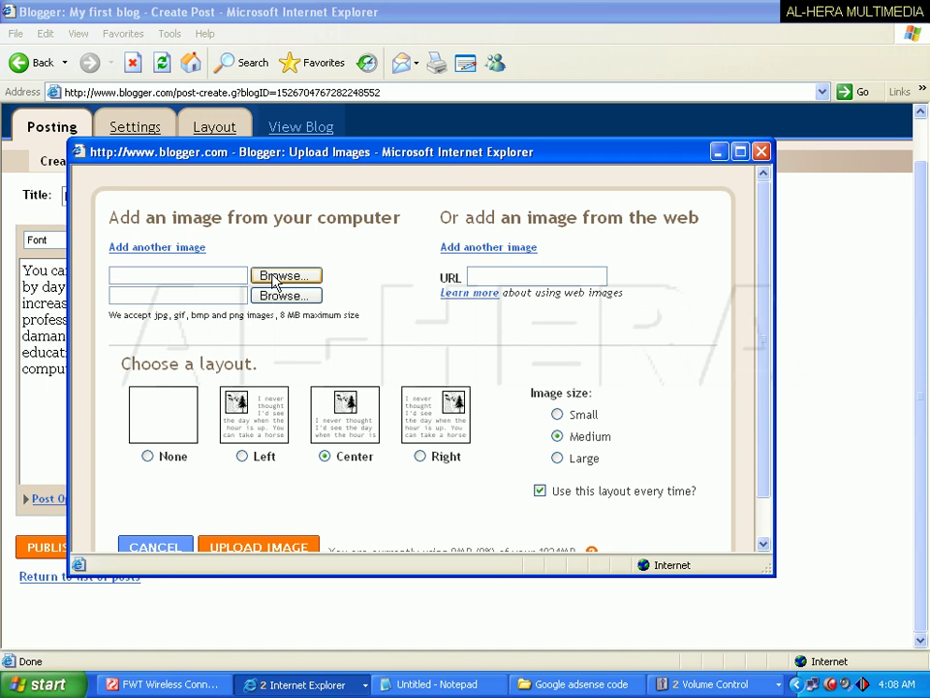
click(277, 277)
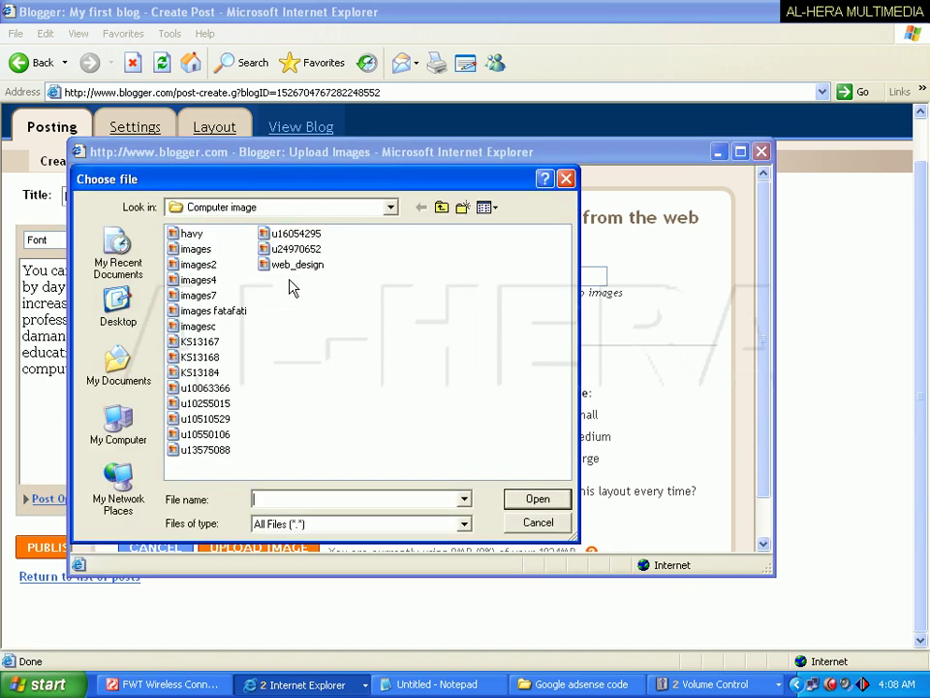
double_click(296, 249)
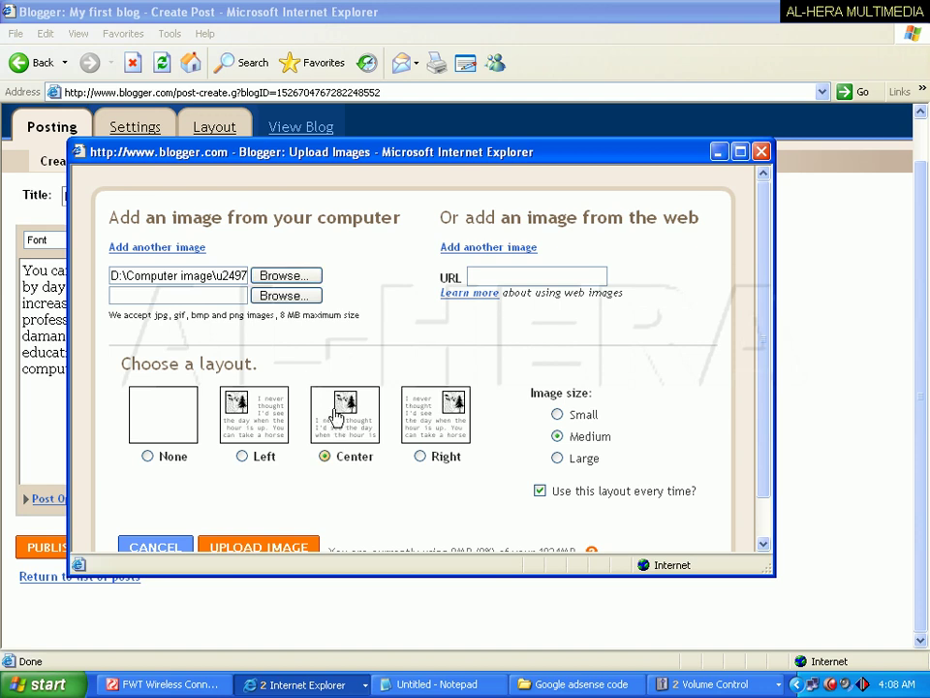
Set the image layout to Right, upload the chosen image at medium size and finish inserting it.
click(459, 430)
drag(762, 303, 765, 378)
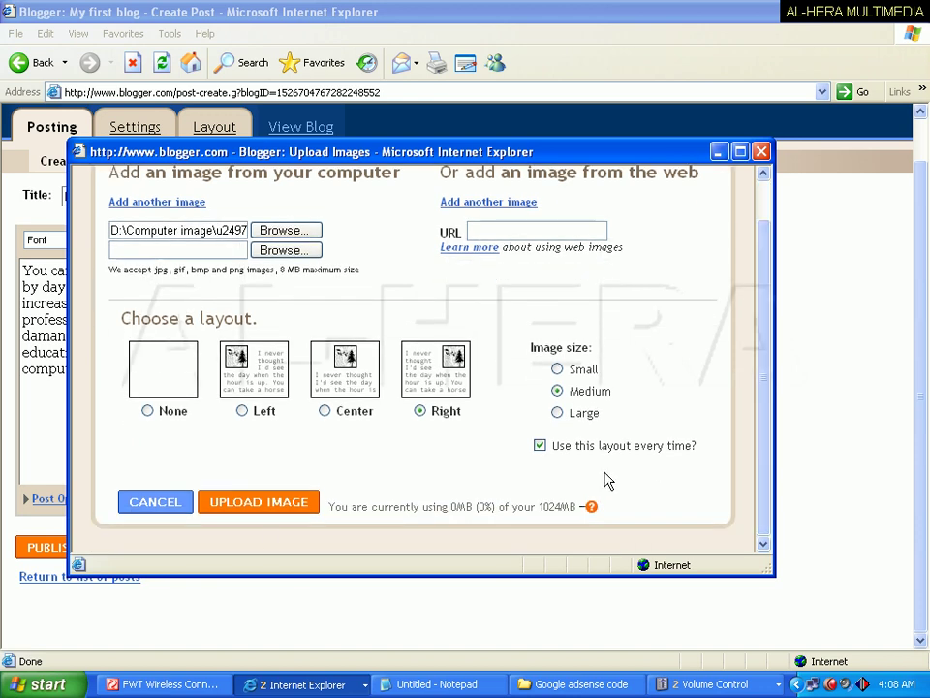
click(258, 502)
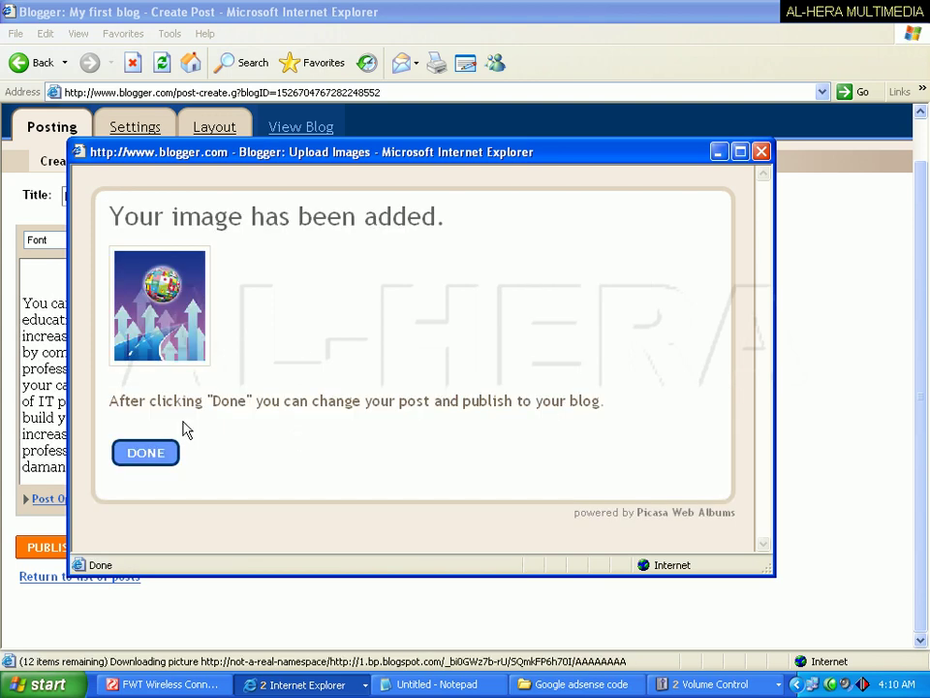
click(150, 453)
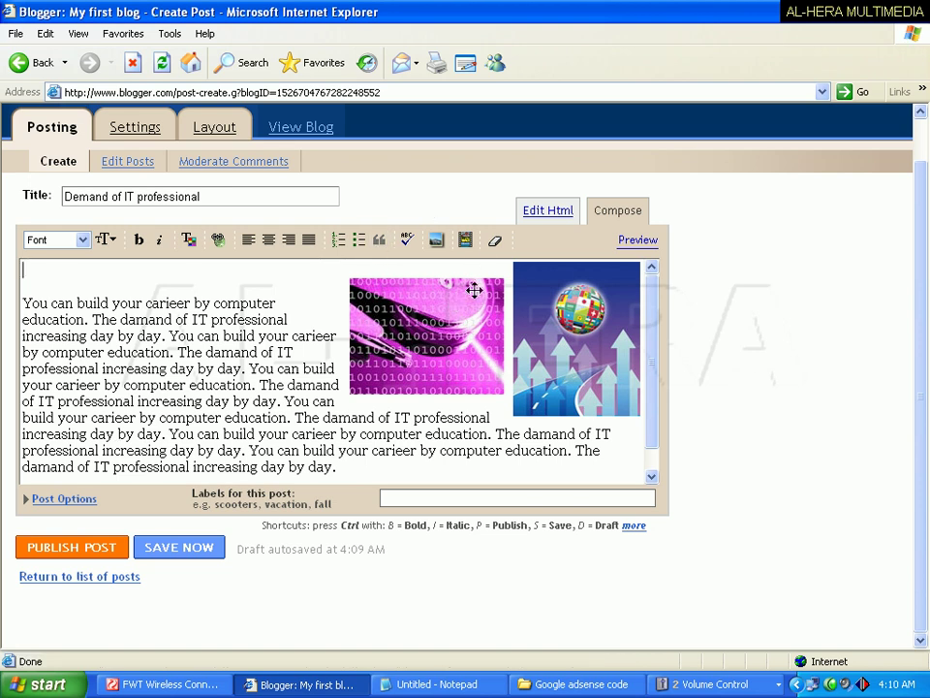
Delete the pink binary-code image from the post body, and save and publish the post.
click(454, 341)
key(Delete)
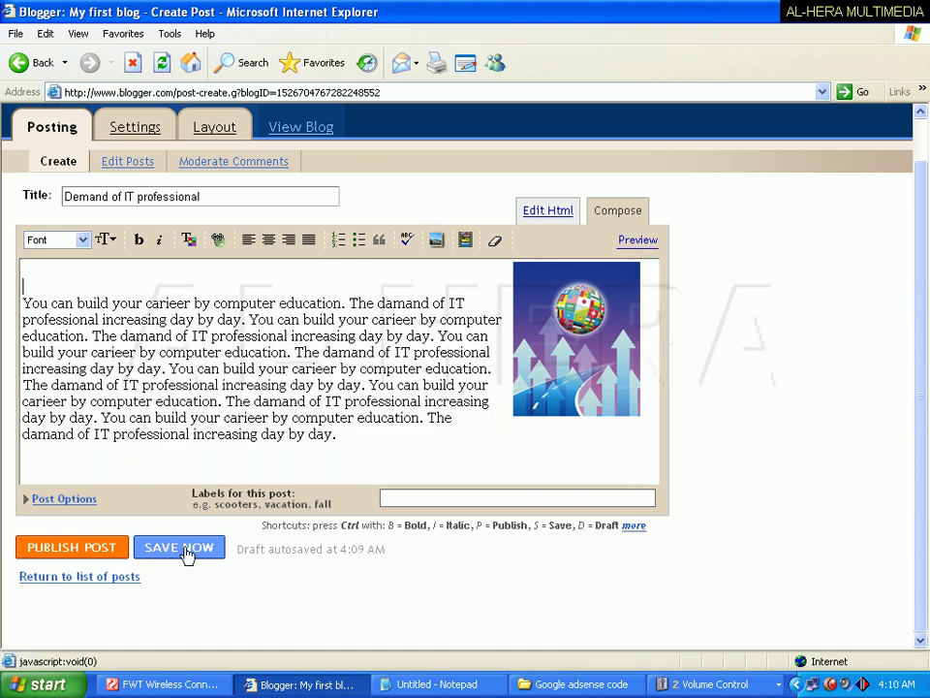
click(184, 548)
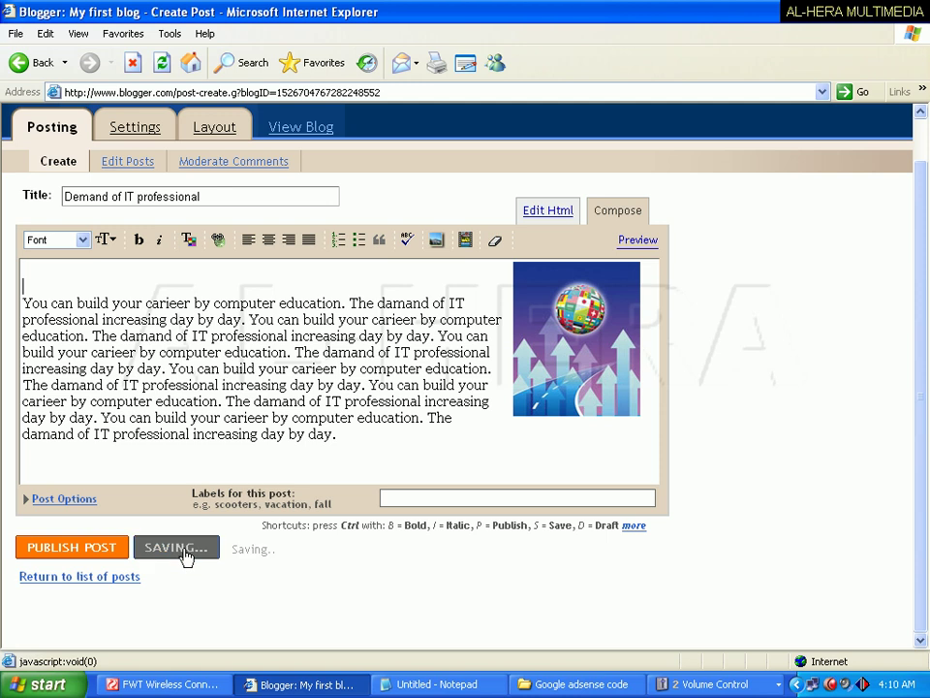
click(78, 548)
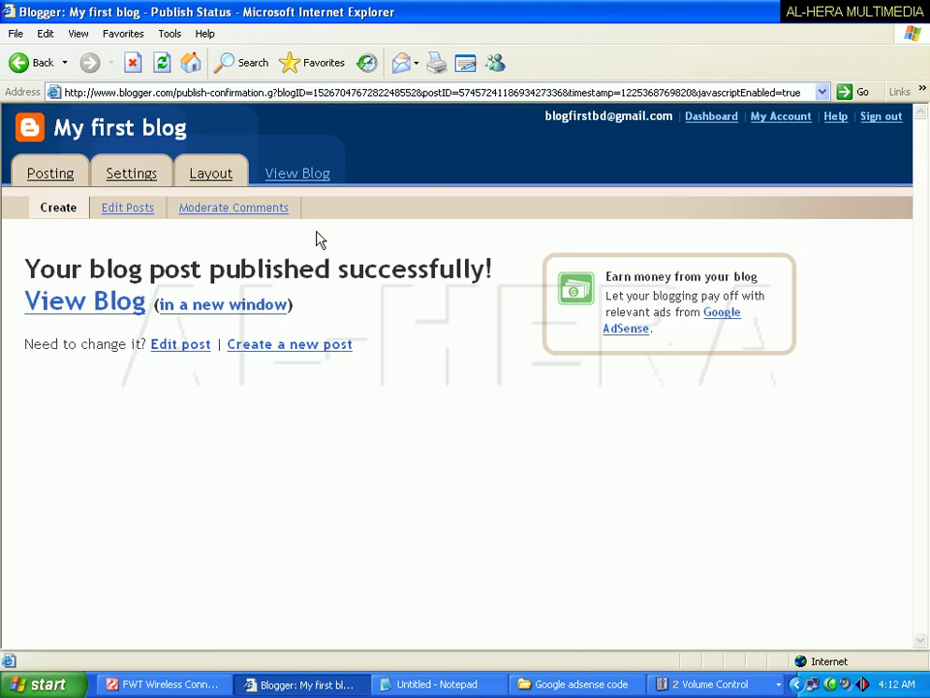
View the live blog and check the text and image of the "Demand of IT professional" post.
click(297, 174)
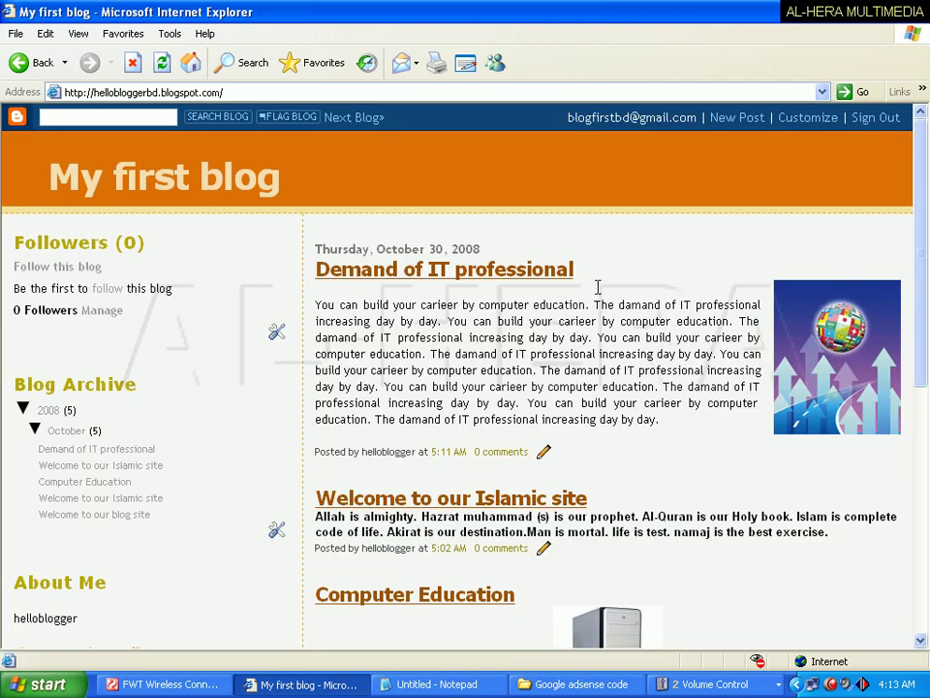
drag(657, 418, 334, 308)
click(333, 308)
mouse_move(920, 291)
mouse_down()
mouse_move(920, 405)
mouse_move(926, 283)
mouse_up()
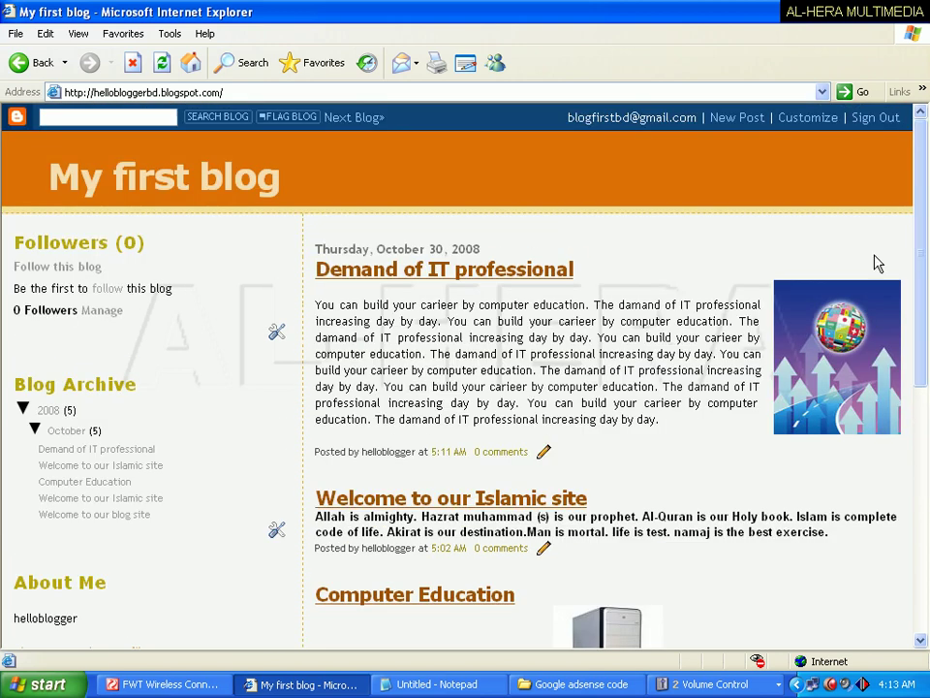